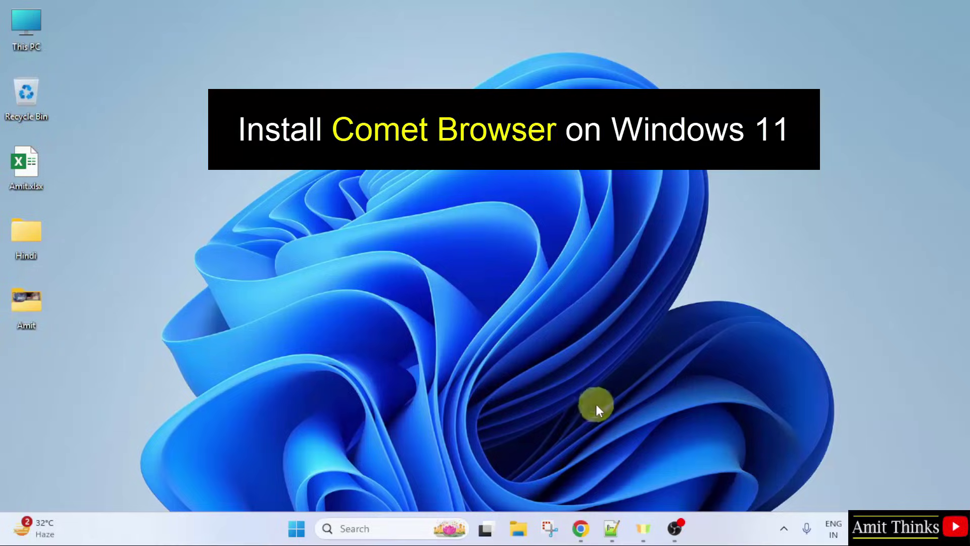
- Open Google Chrome from the taskbar to a new tab
click(581, 527)
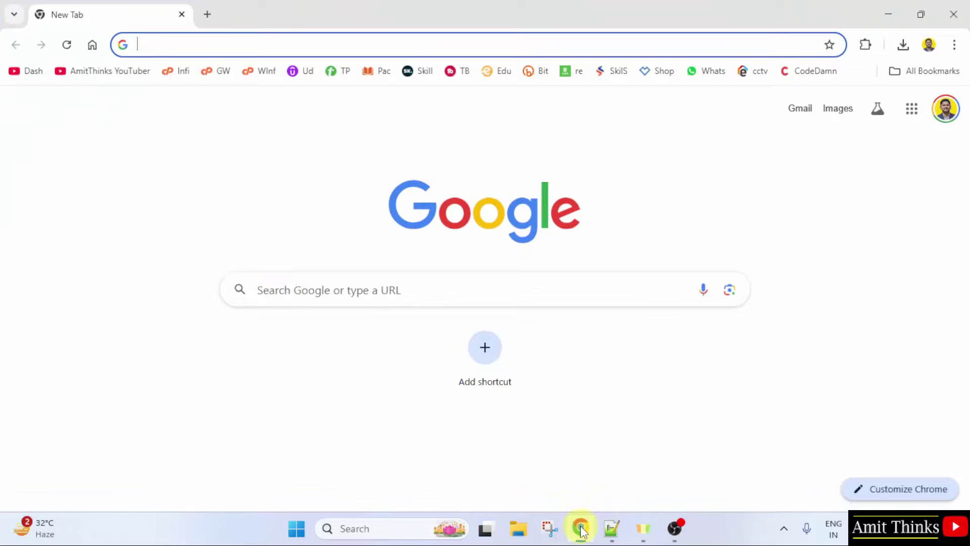
- Search Google for 'perplexity comet'
click(287, 288)
text(per)
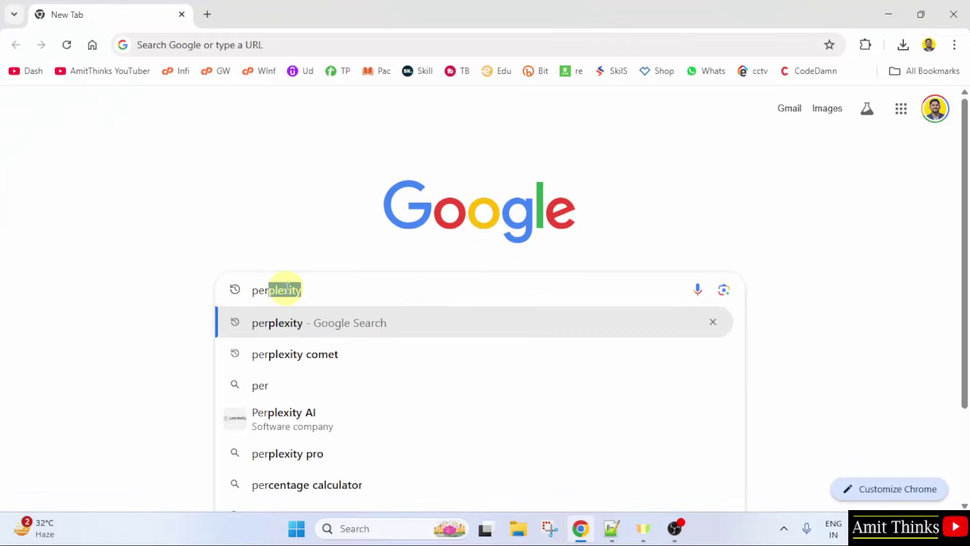
text(plexity )
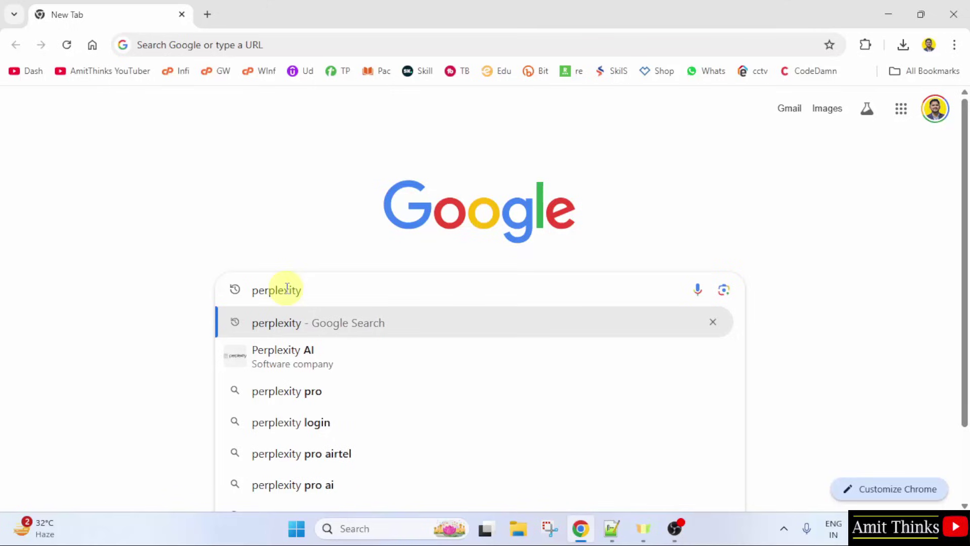
text(comet)
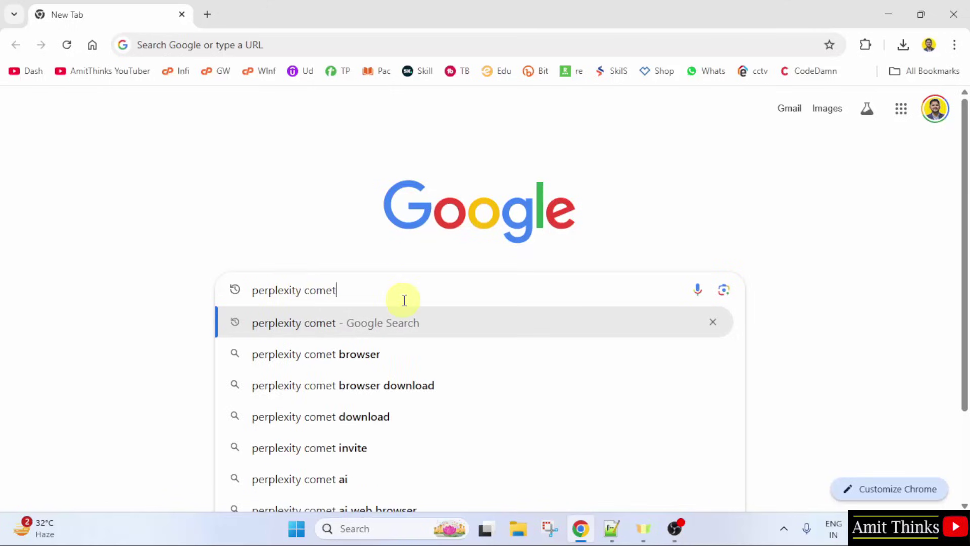
key(Return)
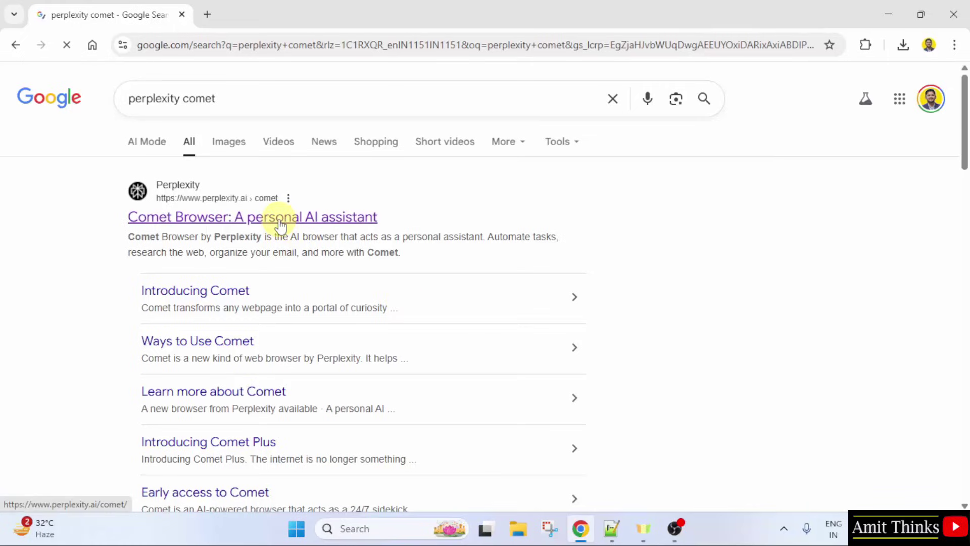
- On the Comet page, check its full perplexity.ai/comet web address
drag(245, 47, 141, 44)
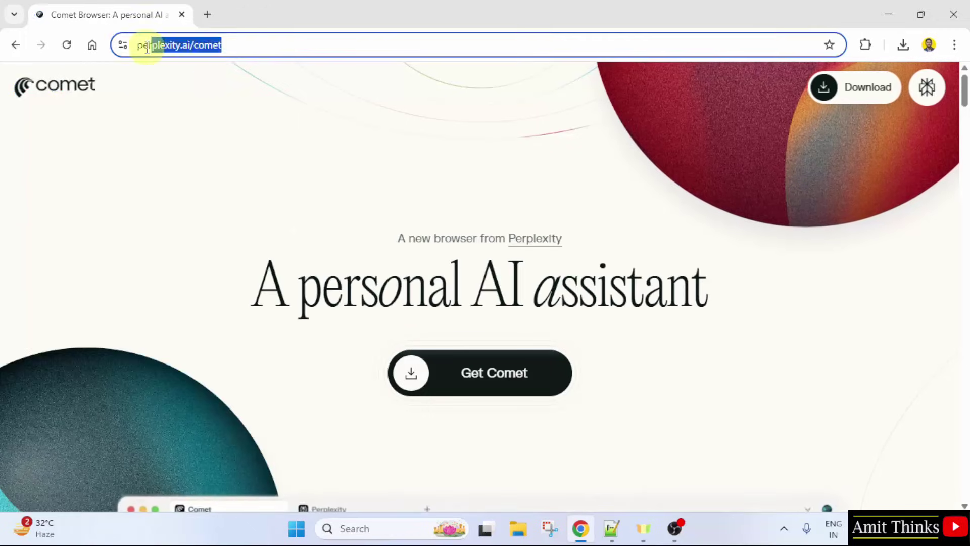
click(253, 44)
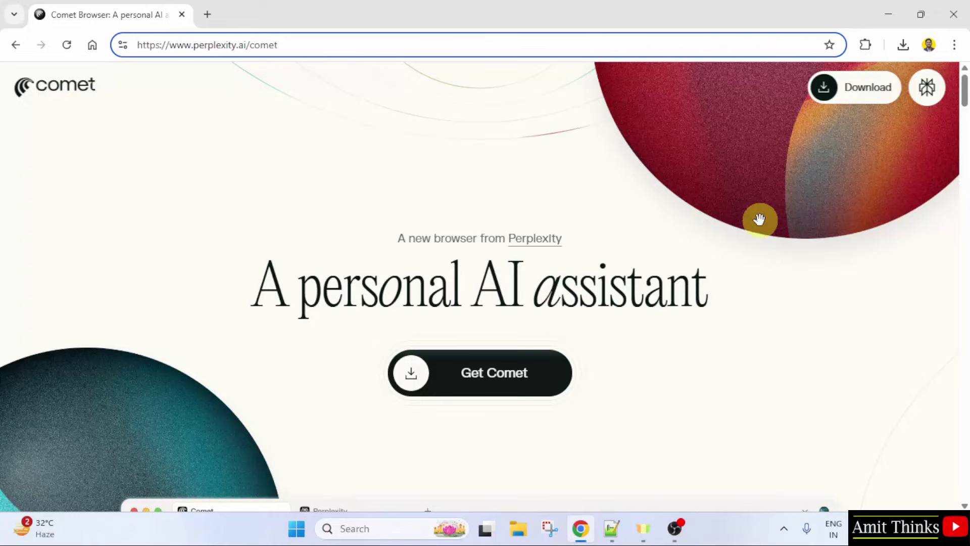
click(798, 324)
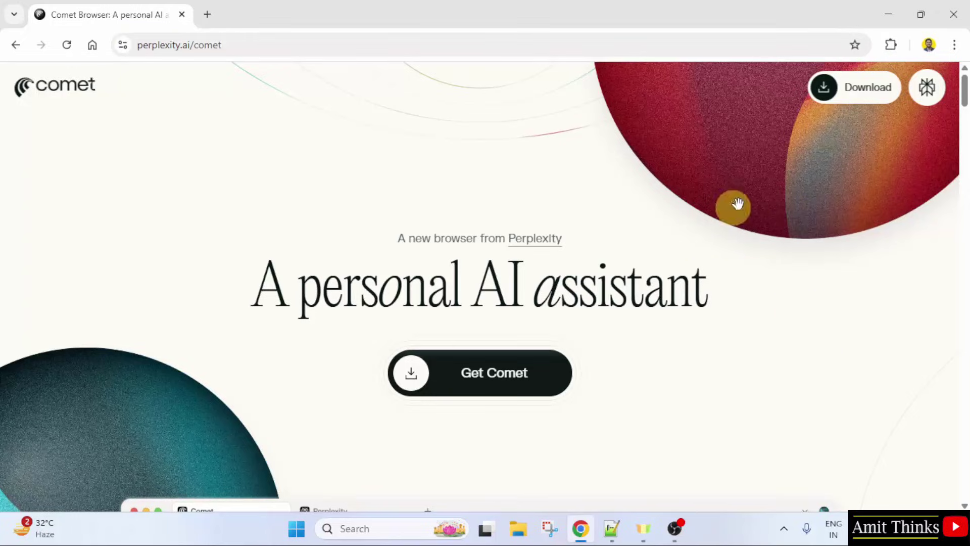
- Download comet_installer_latest.exe, run it from the downloads list, and minimize Chrome
click(867, 90)
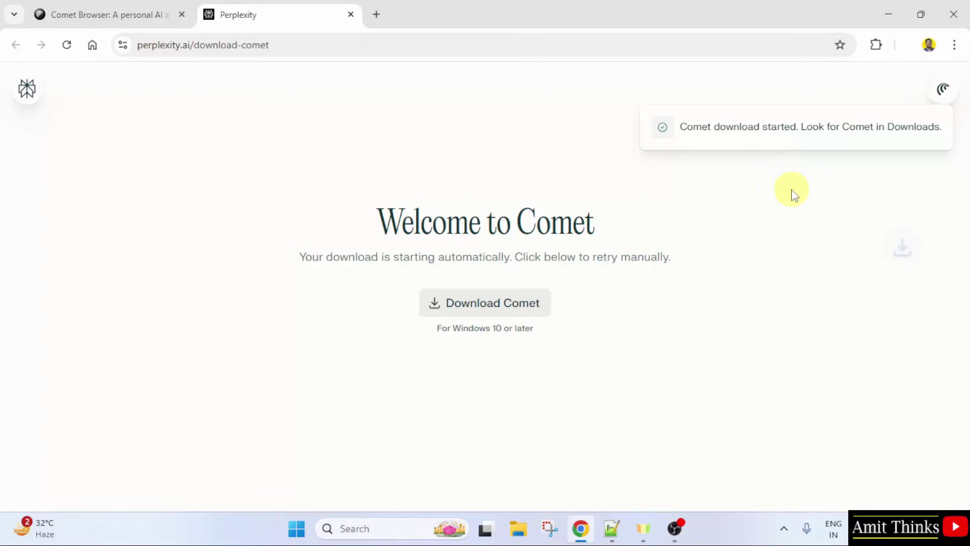
click(904, 45)
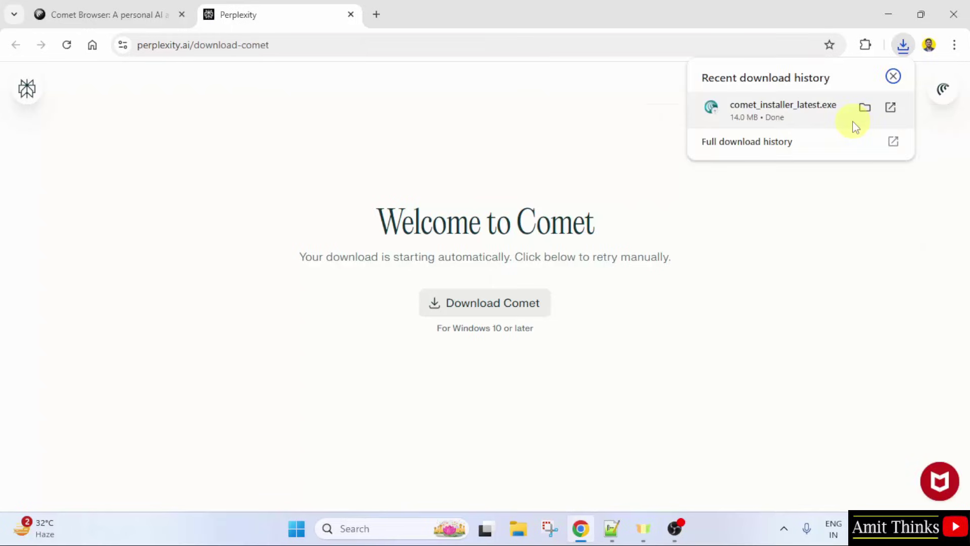
right_click(819, 124)
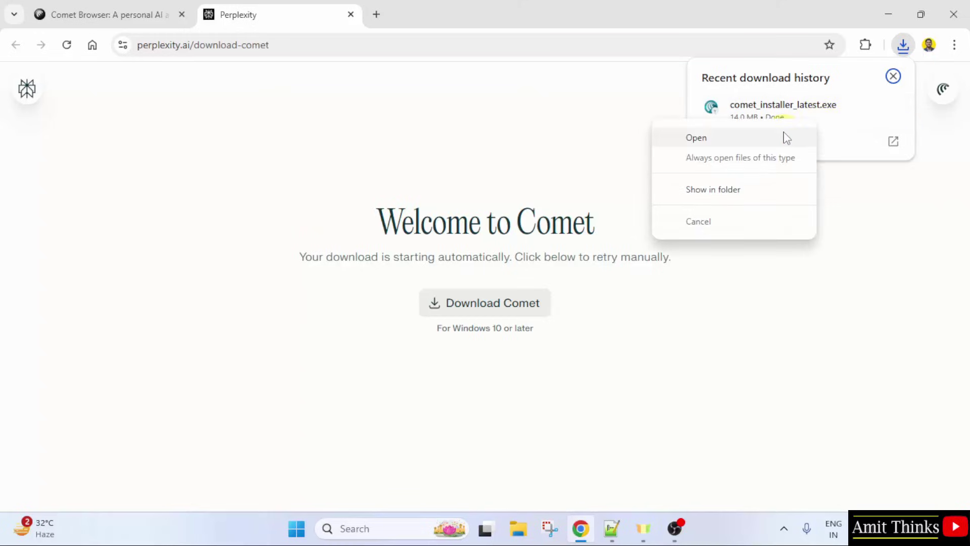
click(787, 137)
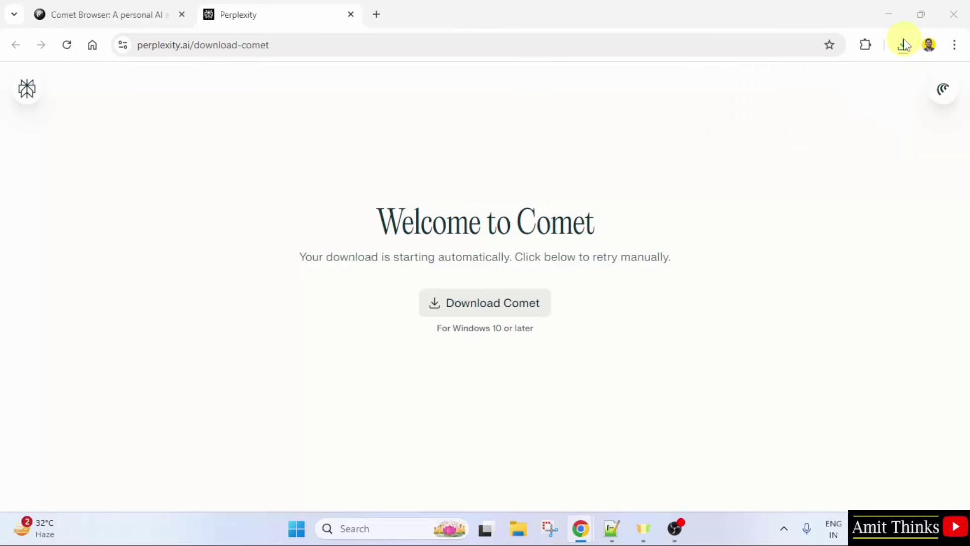
click(890, 15)
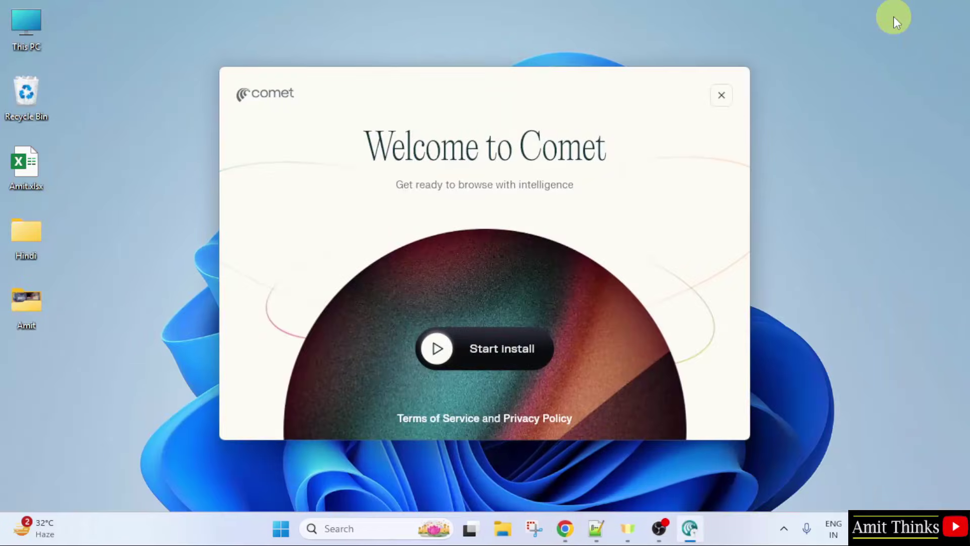
- Install Comet and launch the newly installed browser once installation completes
click(496, 353)
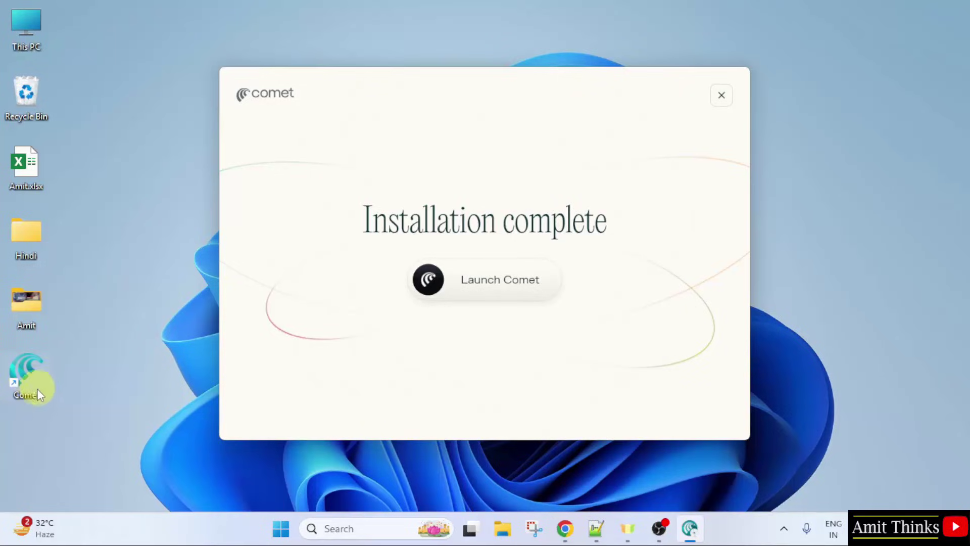
click(508, 284)
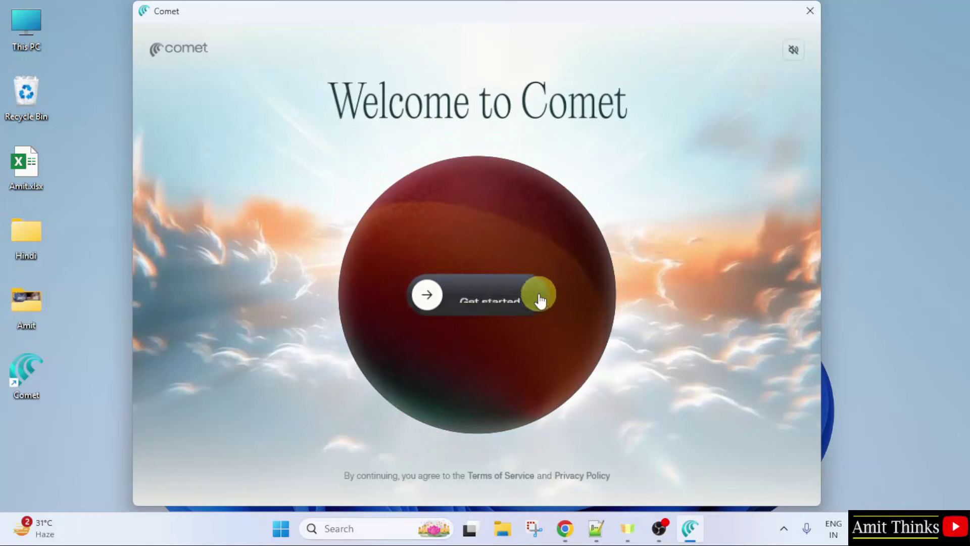
- Begin setup, skip importing Chrome data for now, and select the profile username field
click(506, 302)
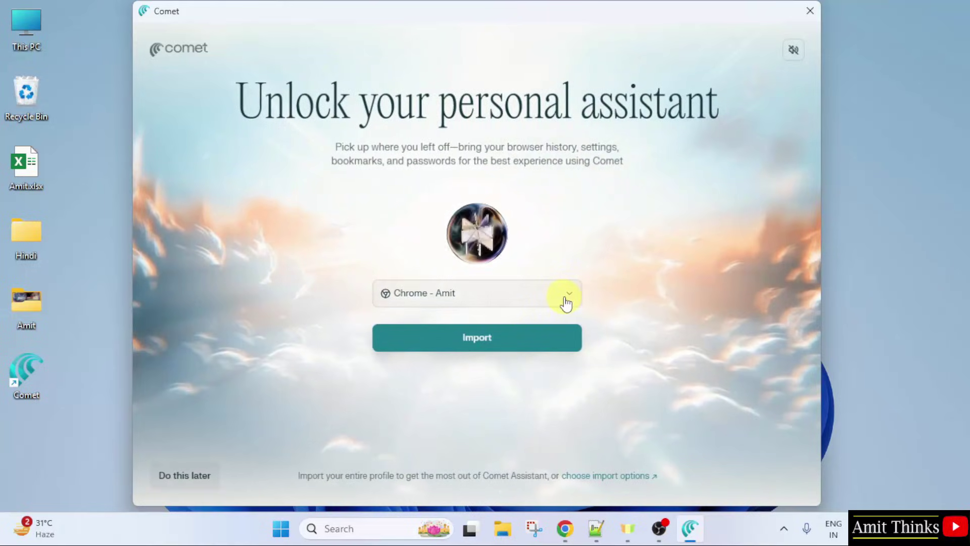
click(544, 300)
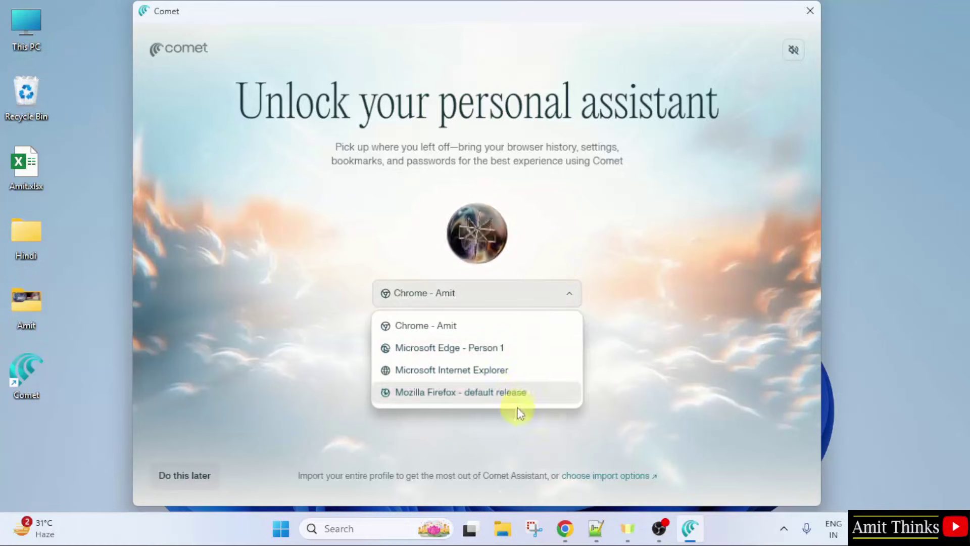
click(628, 354)
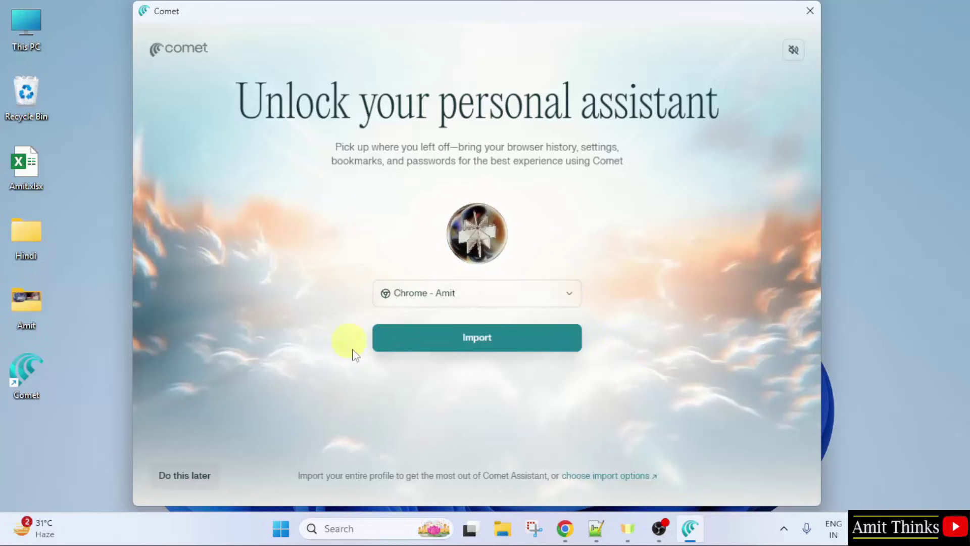
click(205, 477)
click(541, 234)
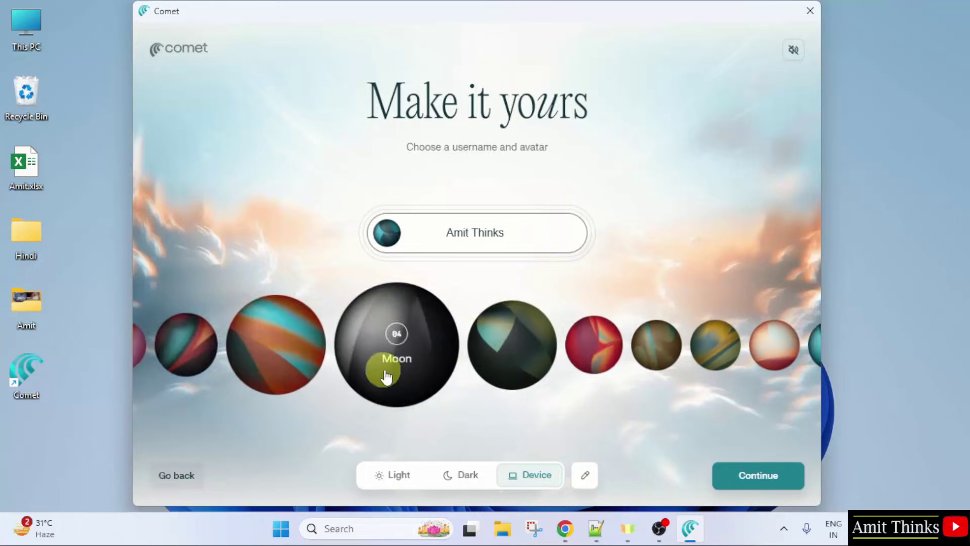
- Choose the red profile avatar and the dark theme
click(508, 344)
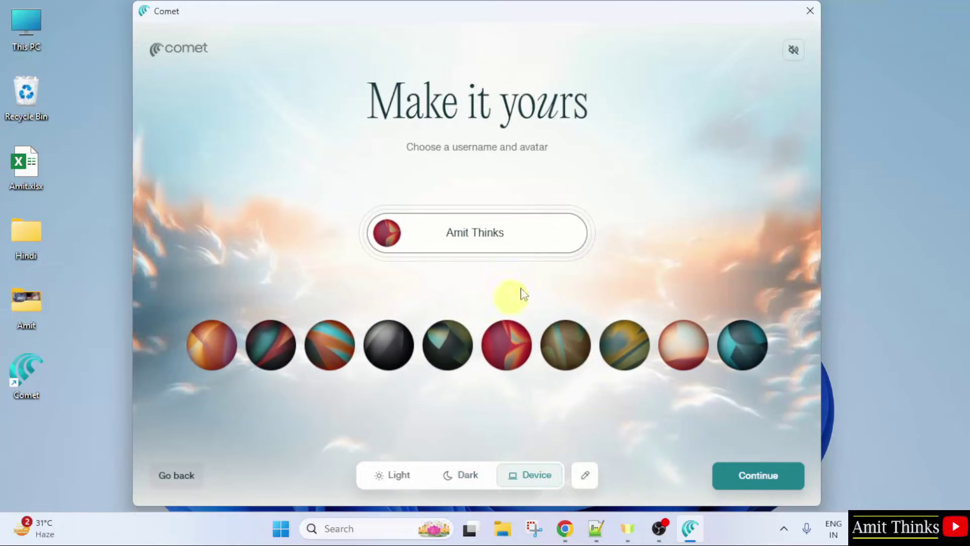
click(466, 478)
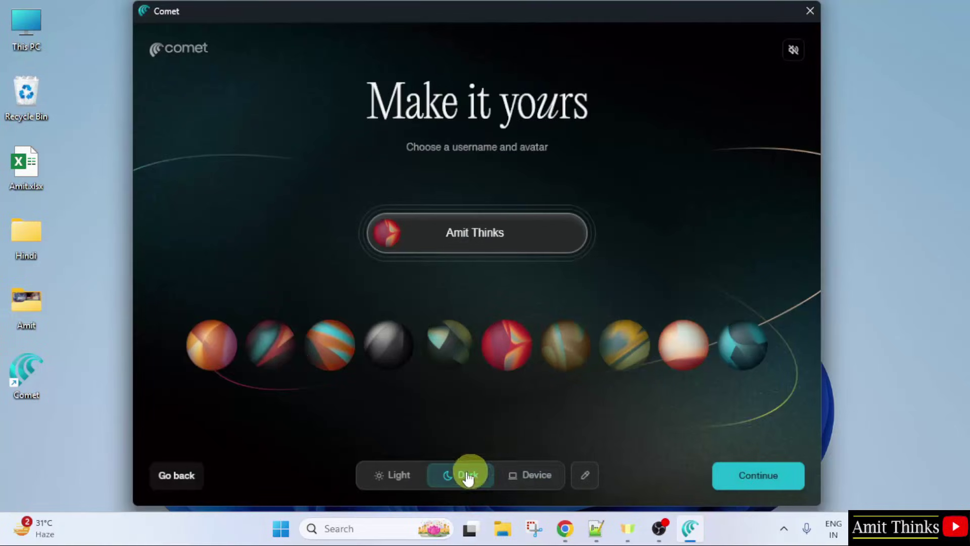
click(754, 478)
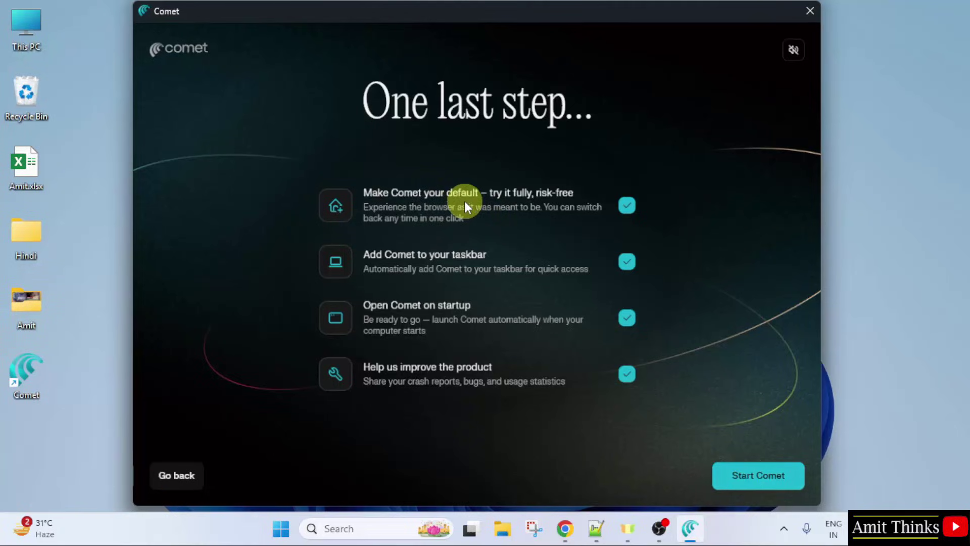
- Turn off default-browser and open-on-startup options, start Comet, and maximize the window
click(635, 210)
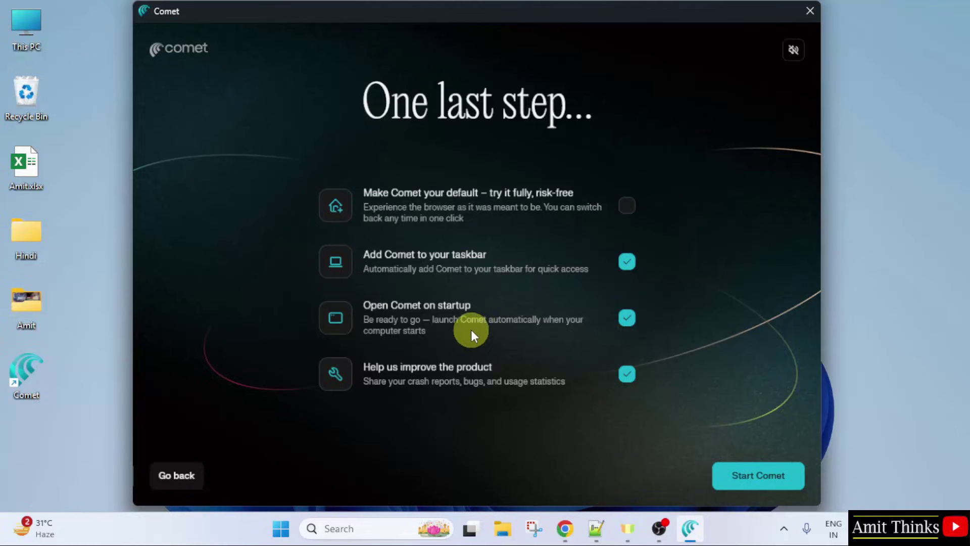
click(629, 326)
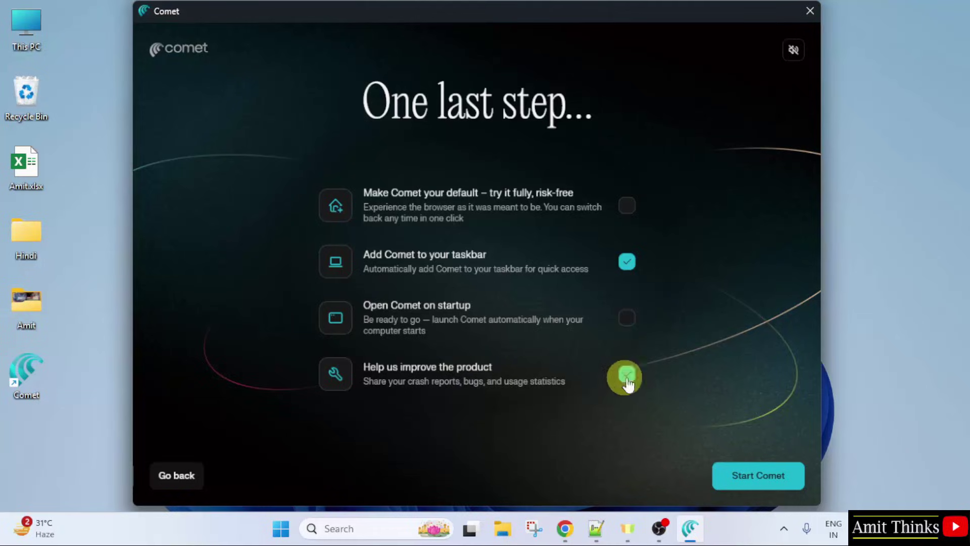
click(758, 486)
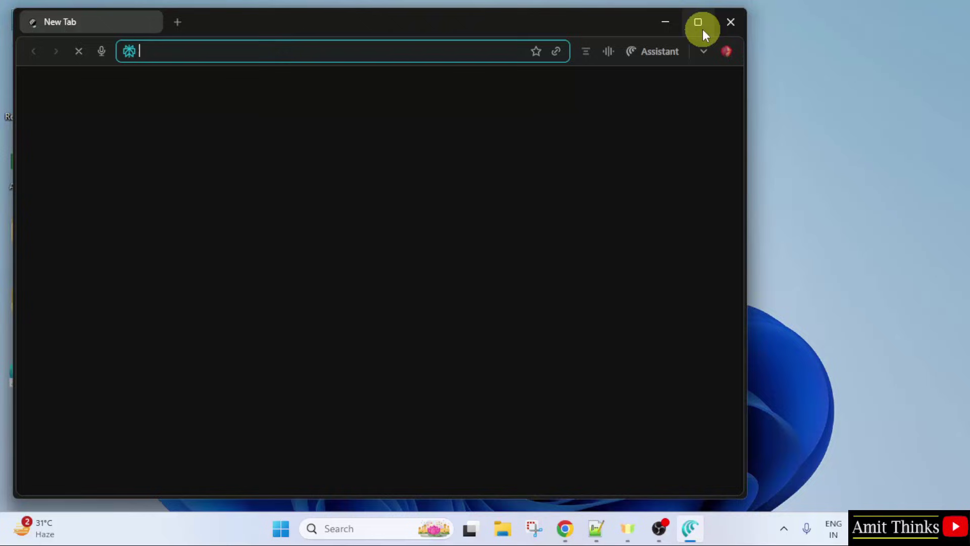
click(703, 29)
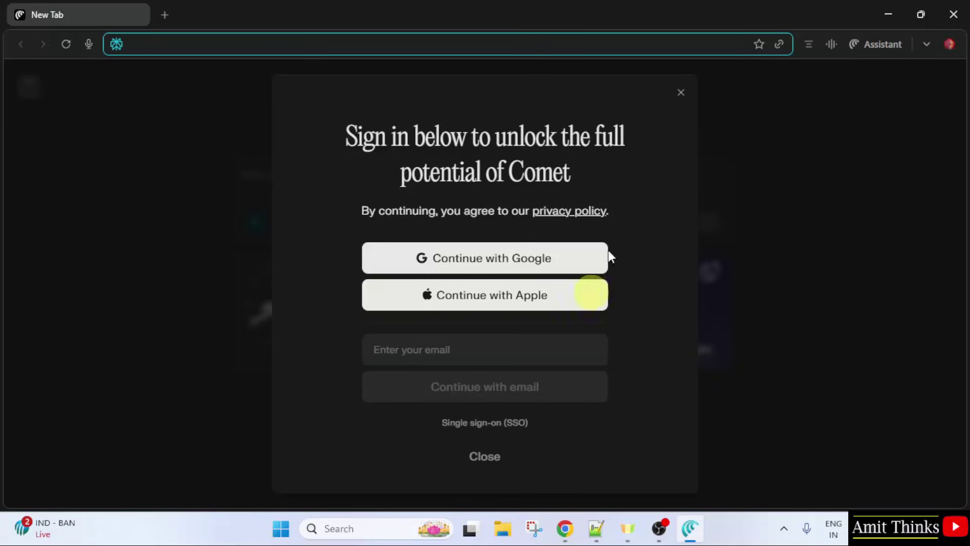
- Dismiss the sign-in prompt and load studyopedia.com in the first tab
click(681, 93)
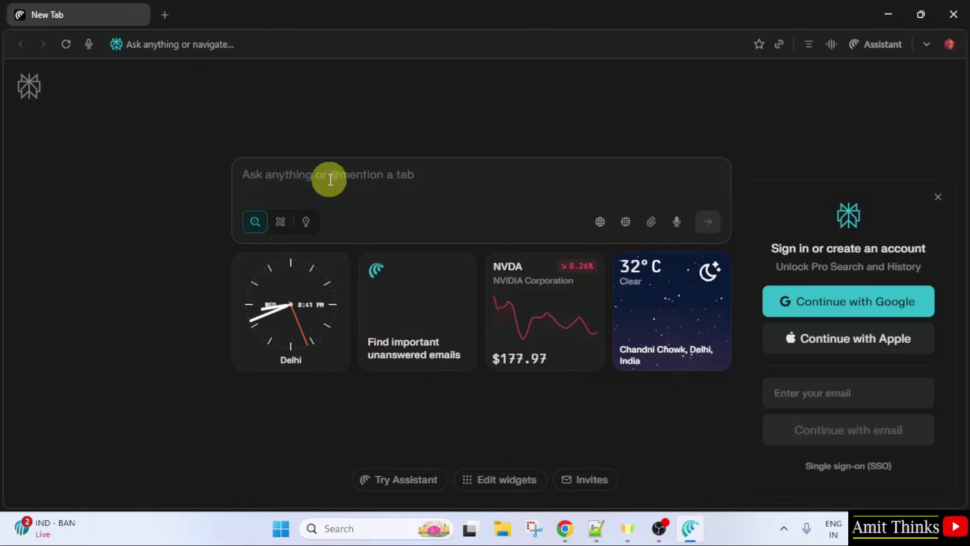
click(362, 177)
click(267, 42)
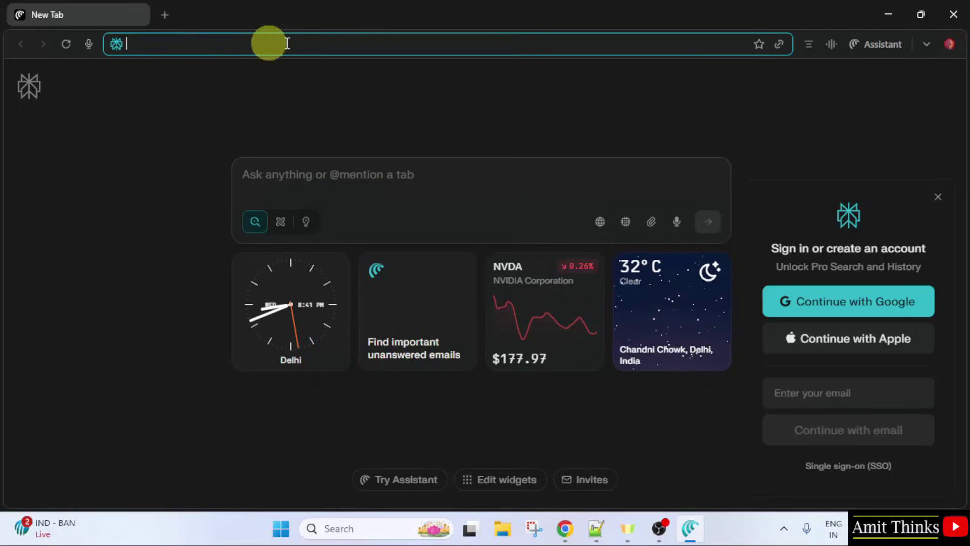
text(studyopedia)
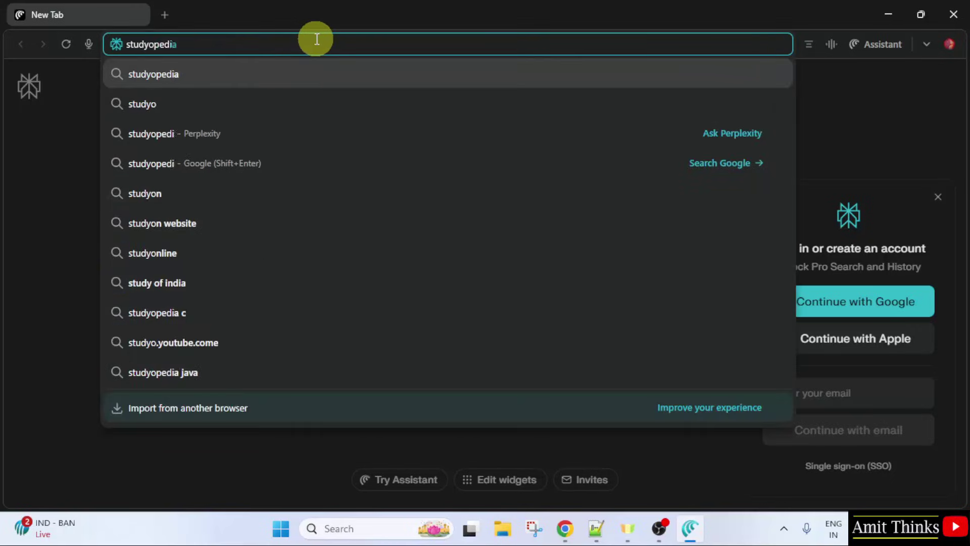
text(.com)
key(Return)
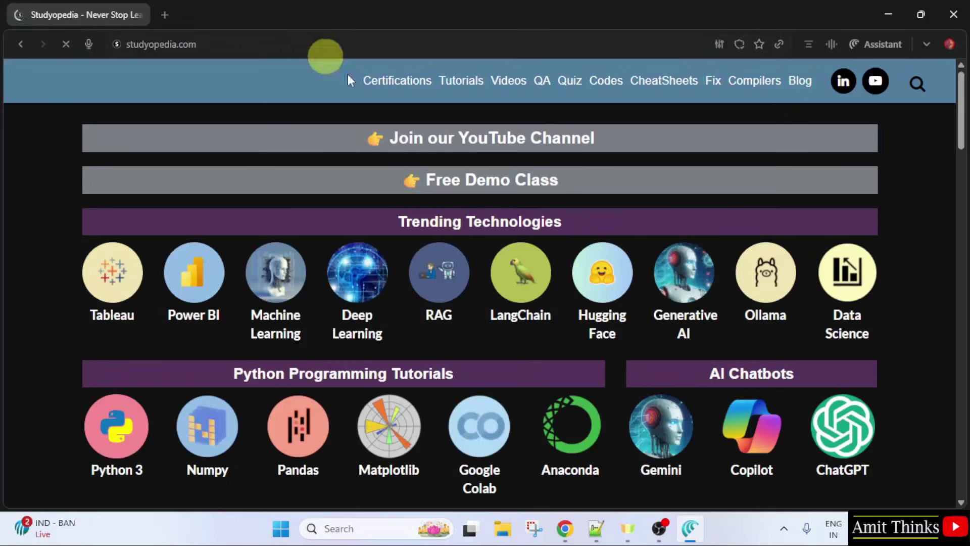
scroll(716, 263, down, 4)
scroll(711, 268, up, 4)
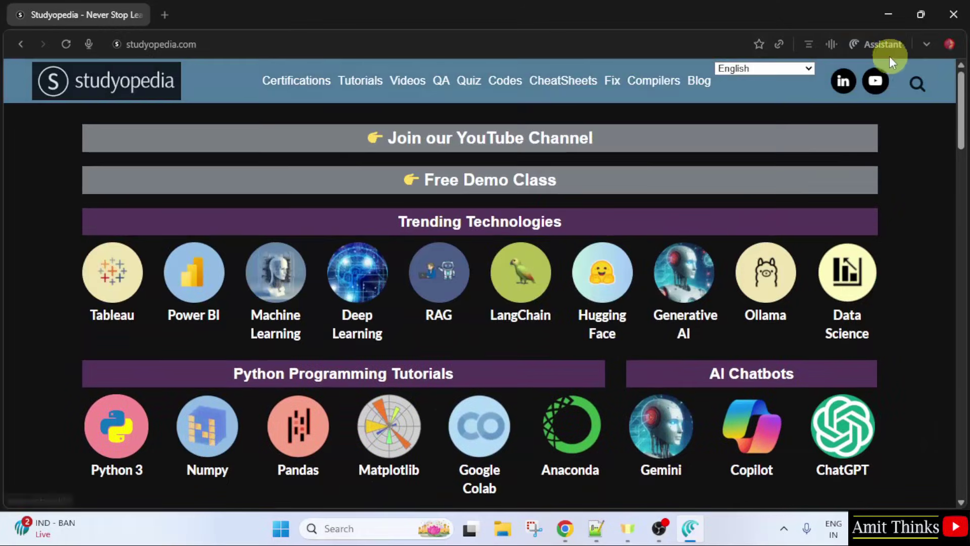
- Toggle the Assistant side panel open and closed, then open a second new tab
click(884, 45)
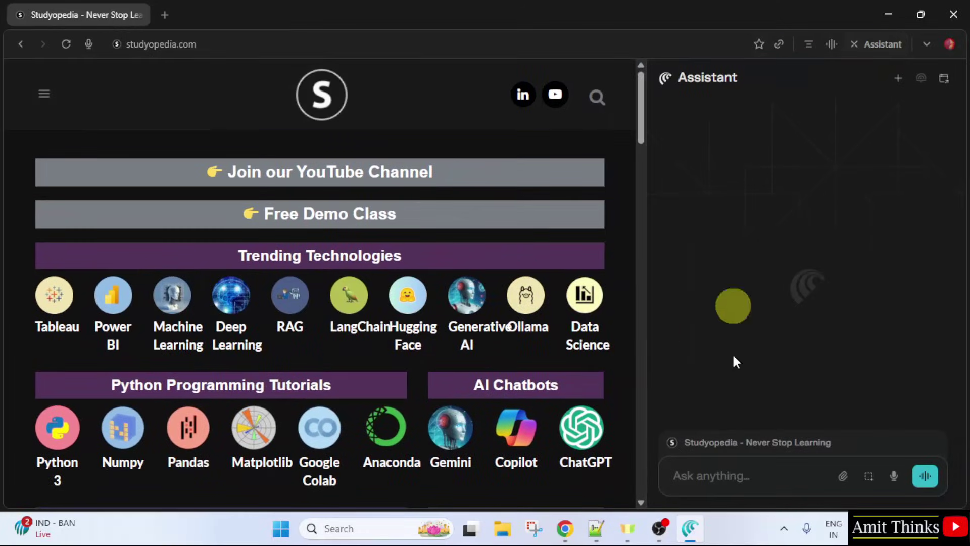
click(884, 46)
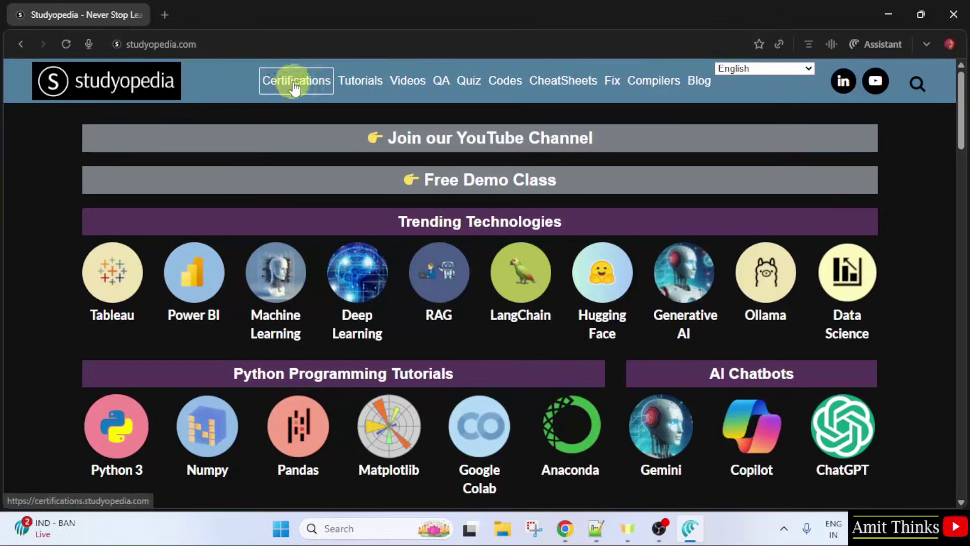
click(165, 12)
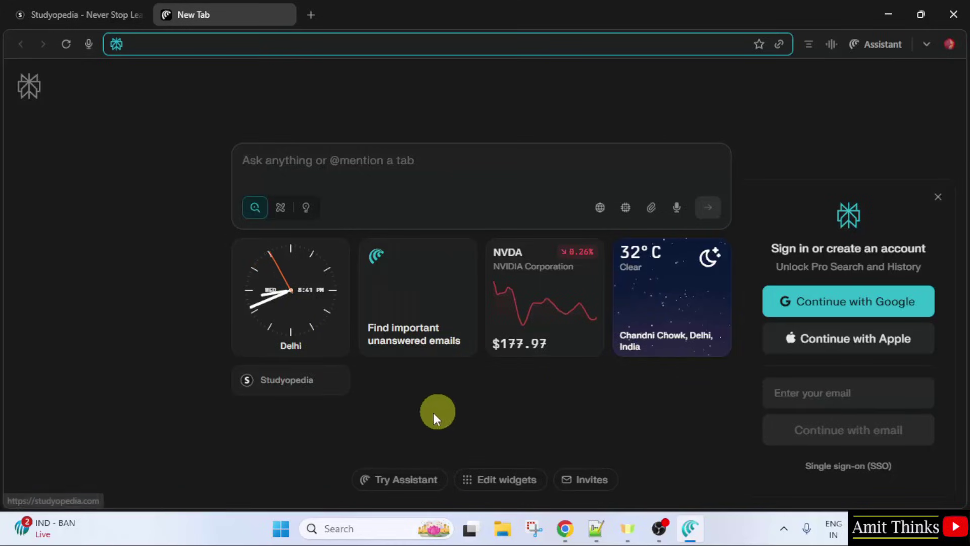
- Browse the main menu, return to the Studyopedia tab, and minimize Comet
click(861, 390)
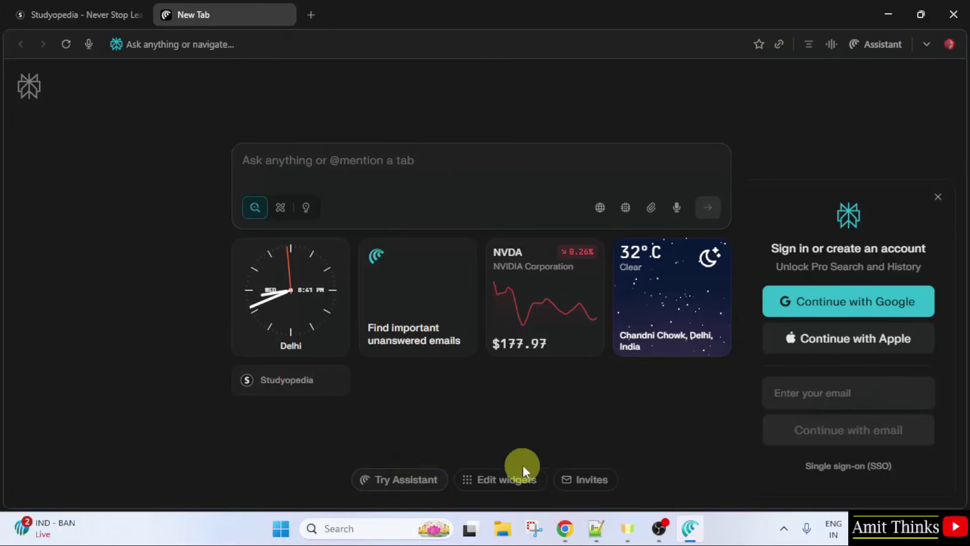
click(926, 45)
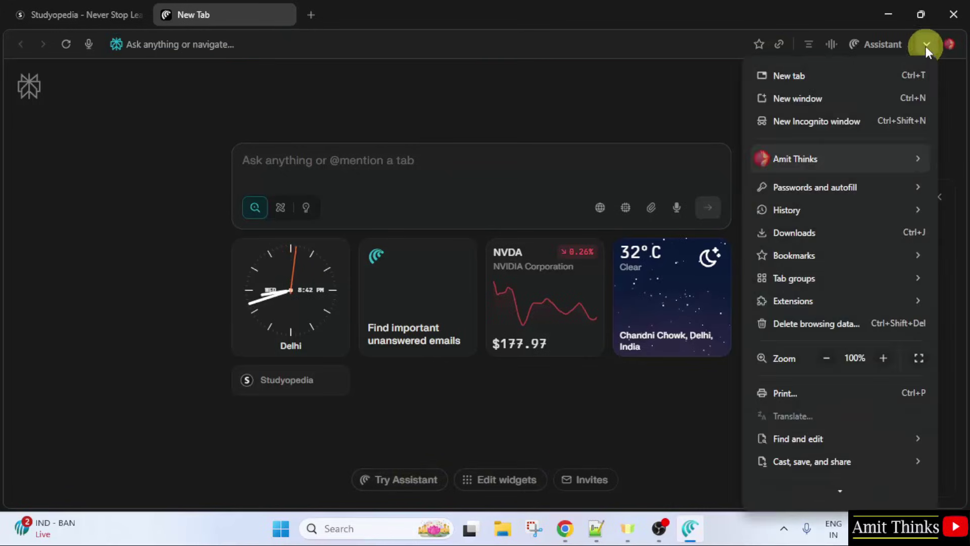
scroll(866, 427, down, 3)
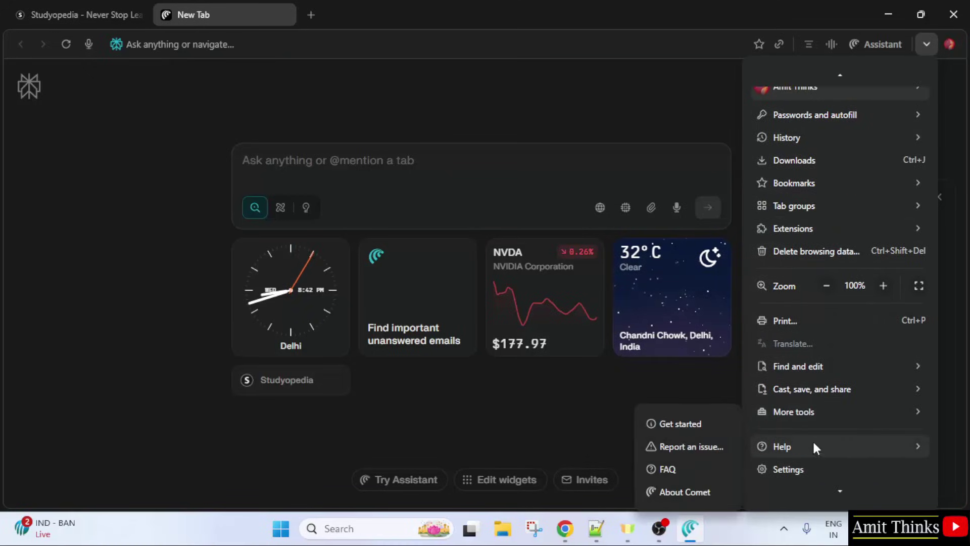
scroll(811, 232, up, 2)
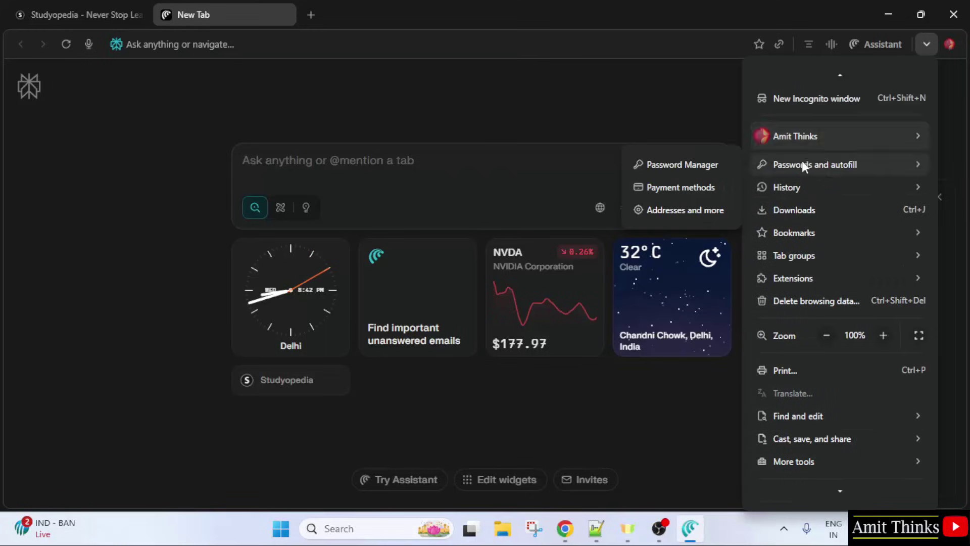
click(590, 116)
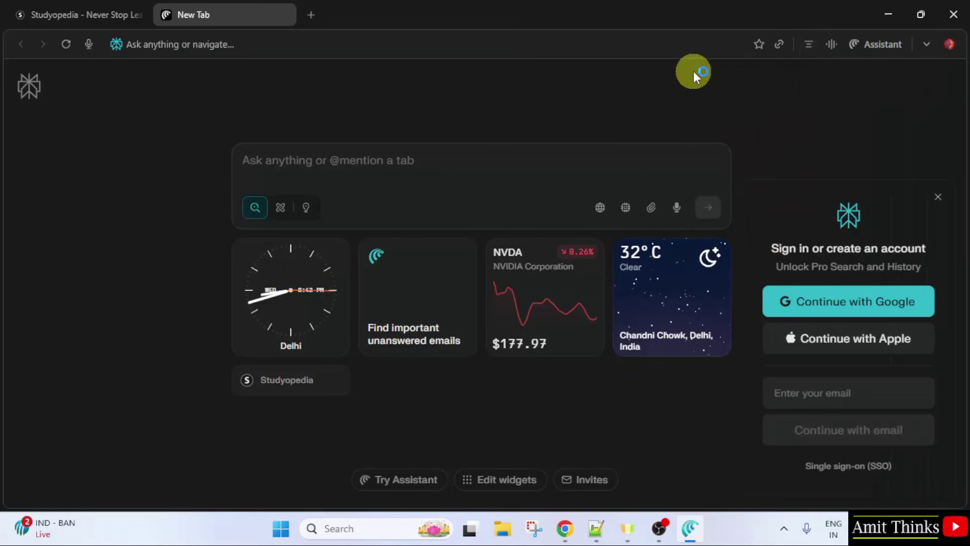
click(112, 23)
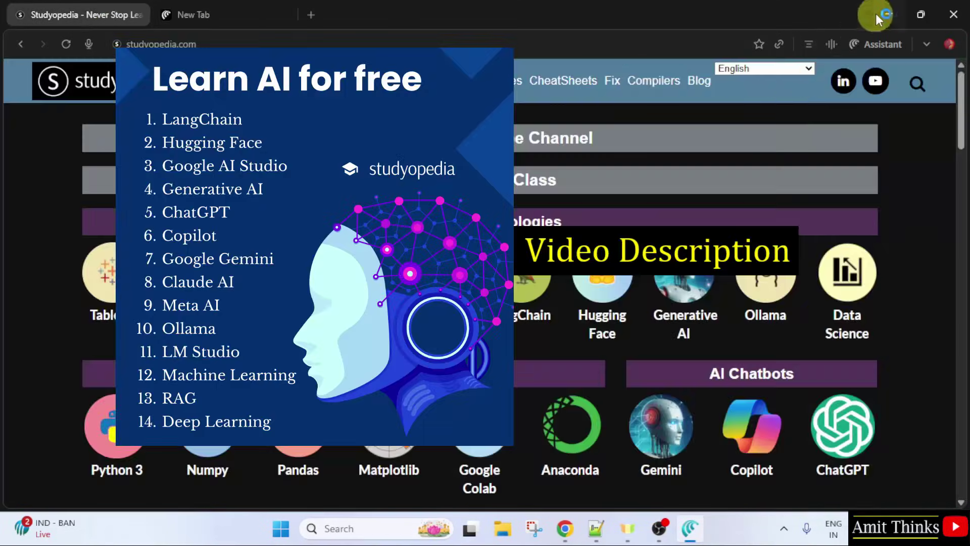
click(890, 14)
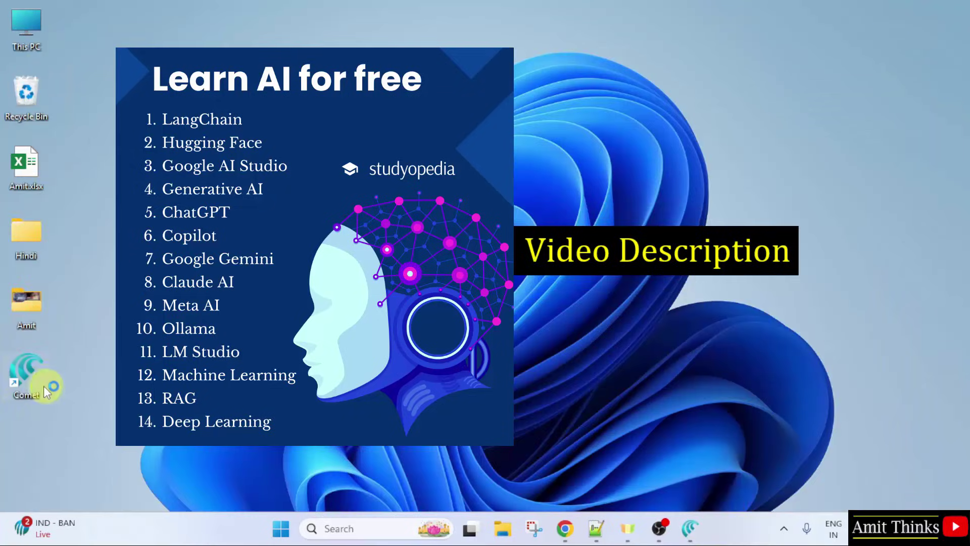